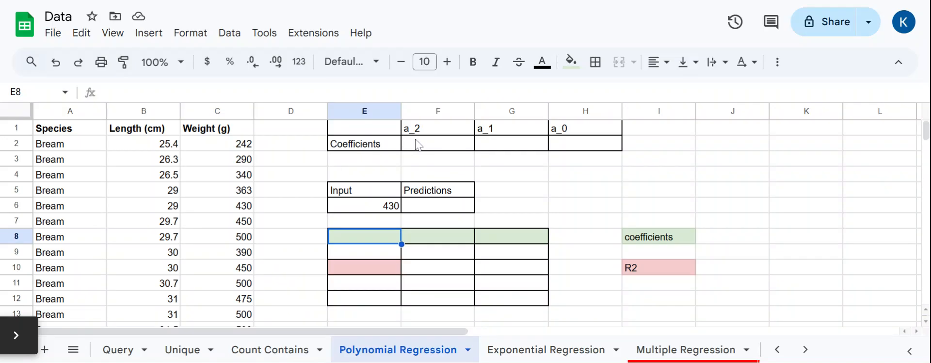
# Step: Start an ARRAYFORMULA wrapping LINEST in the a_2 coefficients cell
pyautogui.click(437, 145)
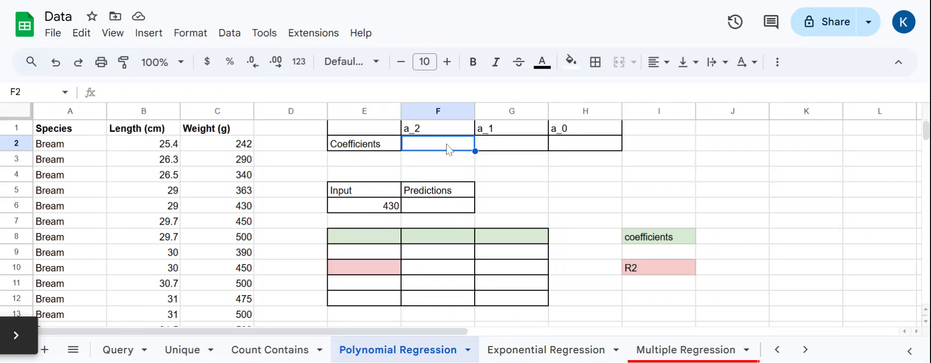
pyautogui.write('=')
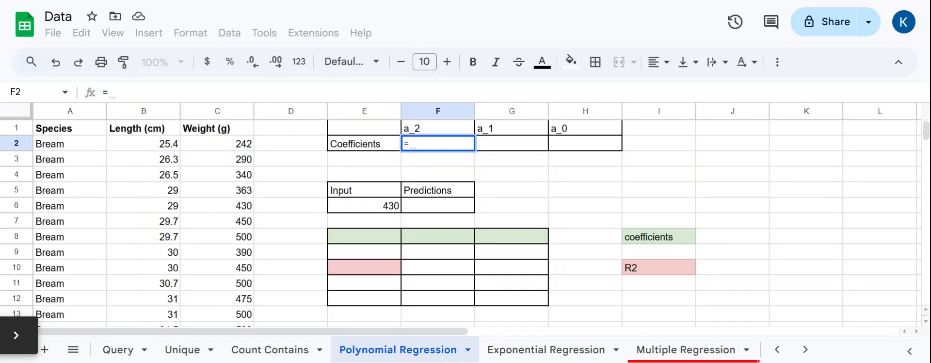
pyautogui.write('array')
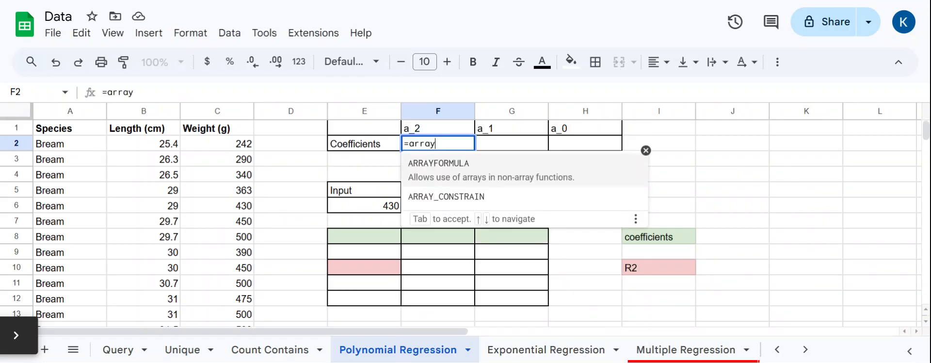
pyautogui.write('formula(')
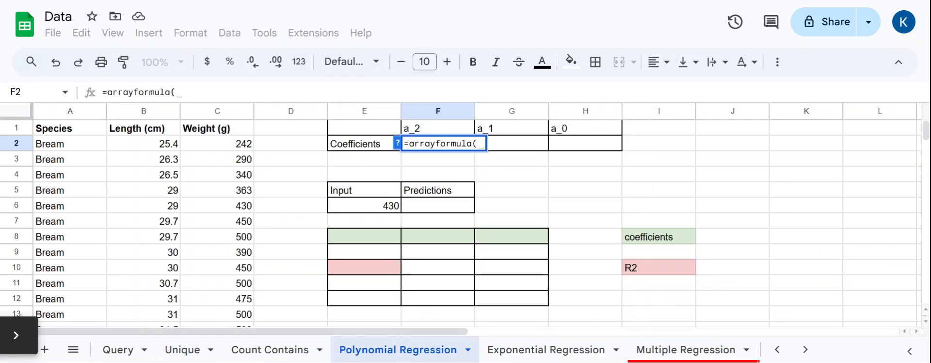
pyautogui.write('line')
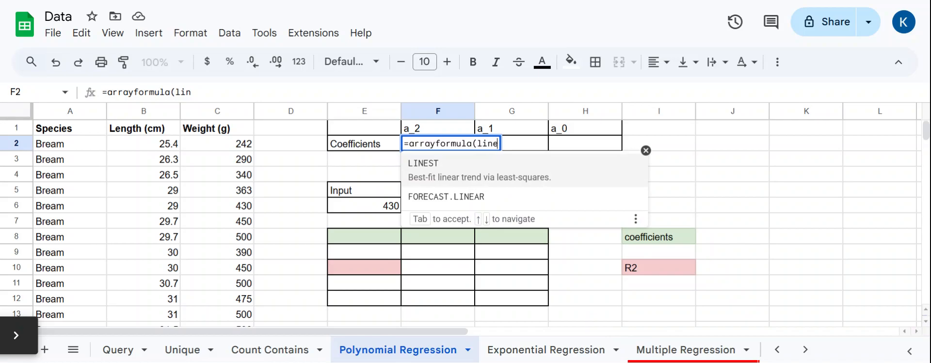
pyautogui.write('st')
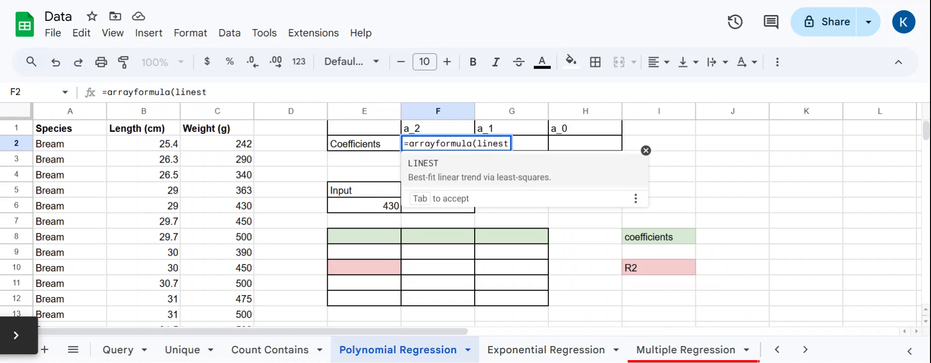
pyautogui.write('(')
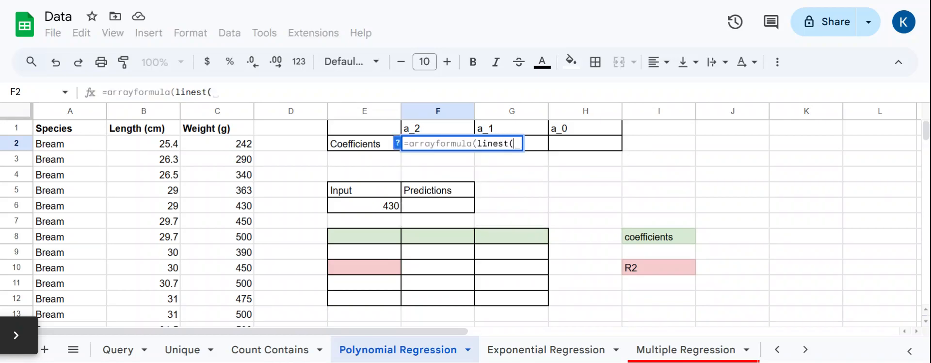
# Step: Complete the LINEST with weights C2:C160 as known y and lengths B2:B160^{1,2} as known x, and enter it
pyautogui.moveTo(242, 149); pyautogui.dragTo(226, 192)
pyautogui.scroll(-20, 232, 161)
pyautogui.scroll(2, 232, 159)
pyautogui.write(',')
pyautogui.moveTo(149, 193); pyautogui.dragTo(151, 144)
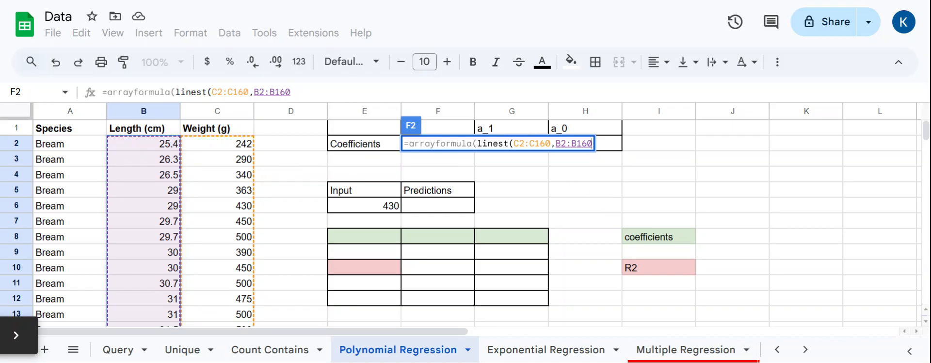
pyautogui.click(291, 91)
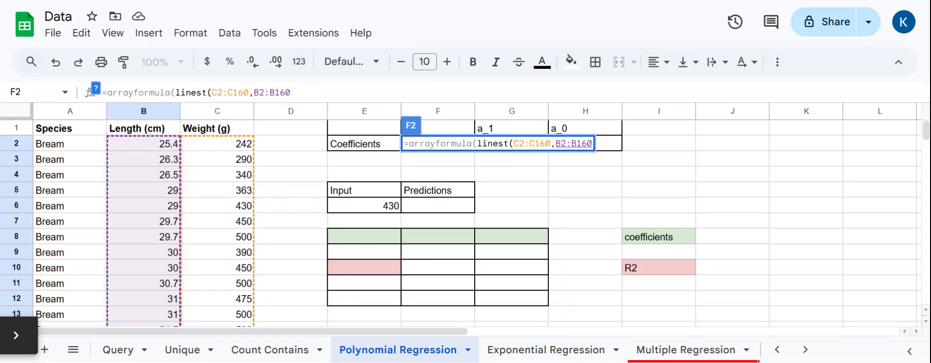
pyautogui.write('^')
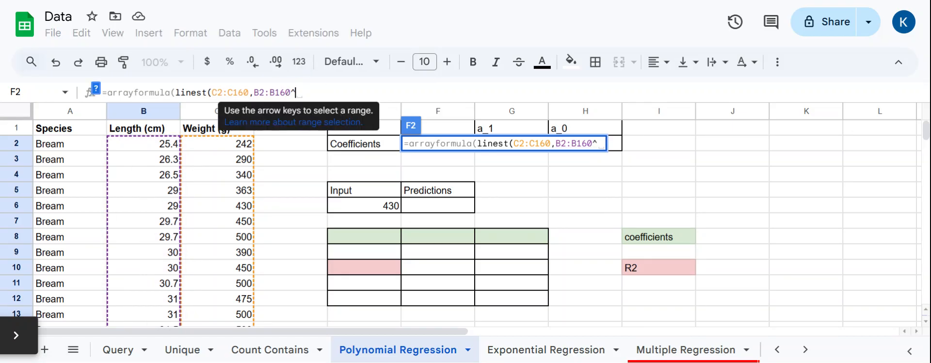
pyautogui.write('{')
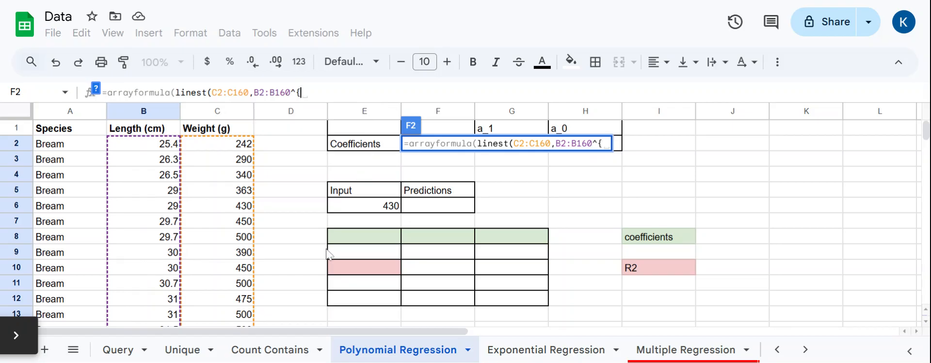
pyautogui.write('1,2}')
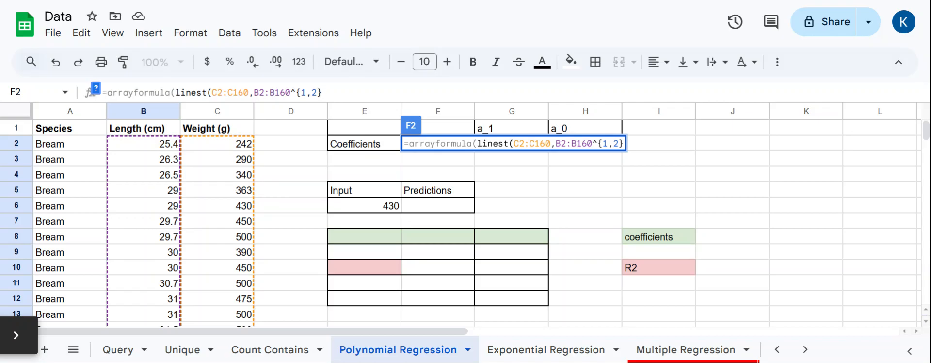
pyautogui.write('))')
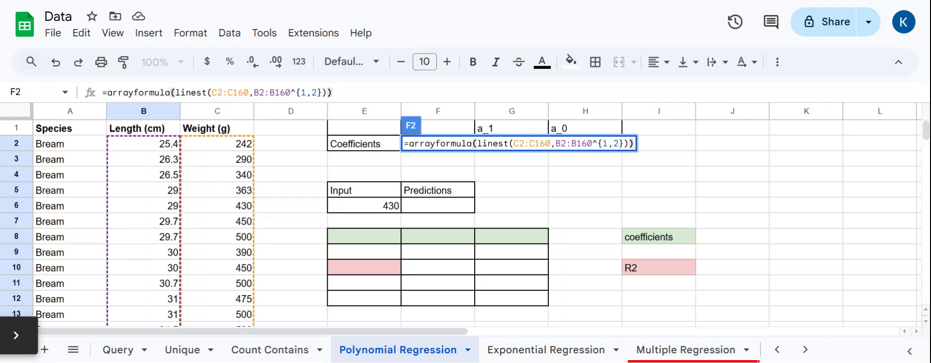
pyautogui.press('Return')
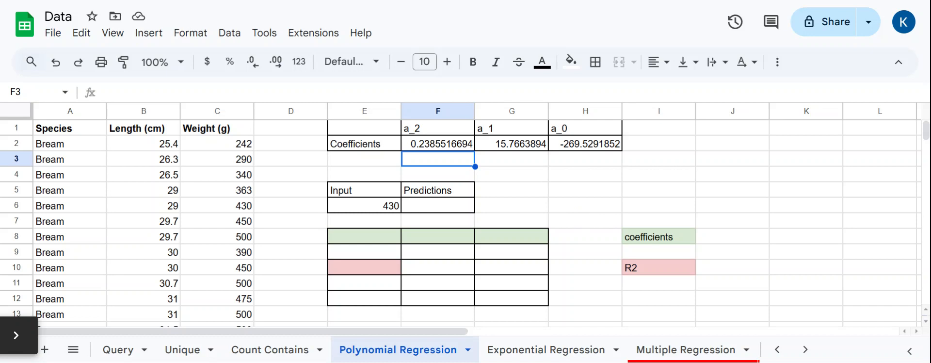
# Step: Inspect the a_2, a_1 and a_0 coefficient values
pyautogui.click(451, 147)
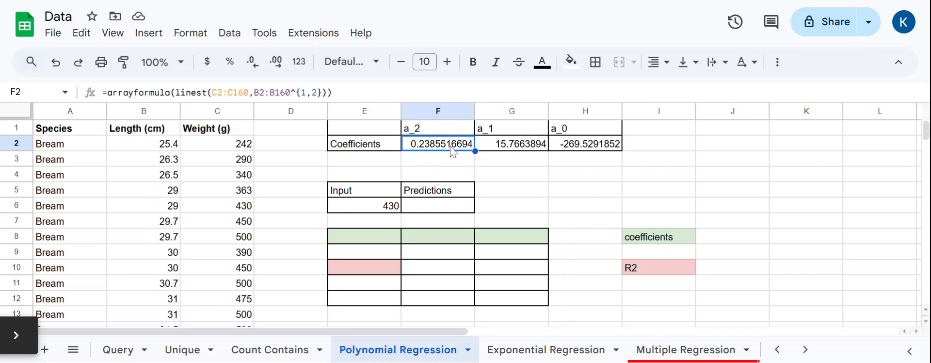
pyautogui.click(536, 148)
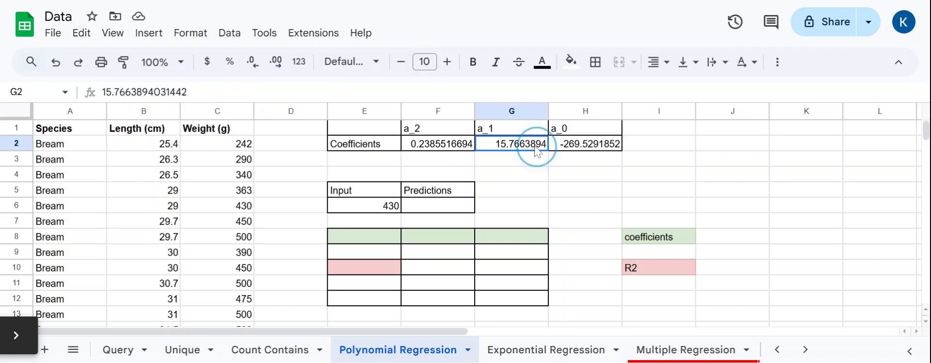
pyautogui.click(593, 150)
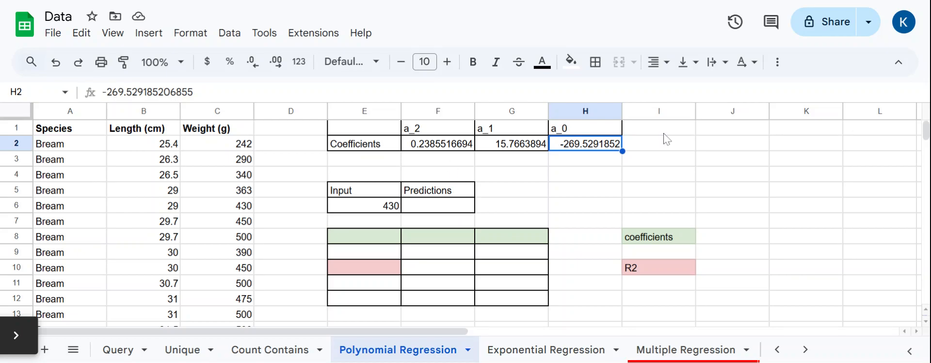
# Step: Compute the prediction for input 430 as =F2*E6^2+G2*E6+H2
pyautogui.click(448, 208)
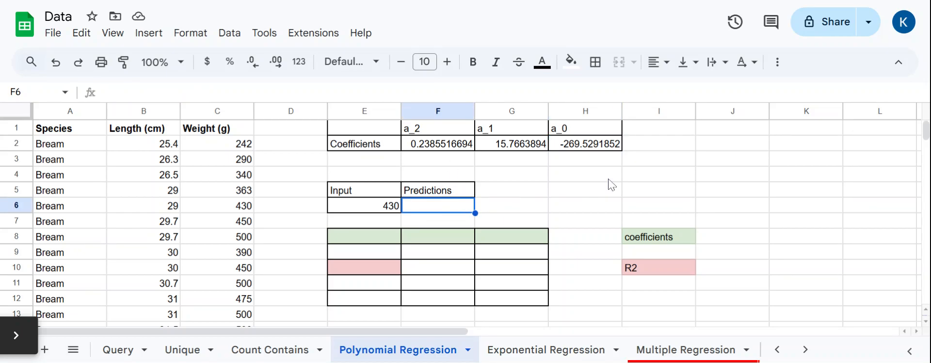
pyautogui.write('=')
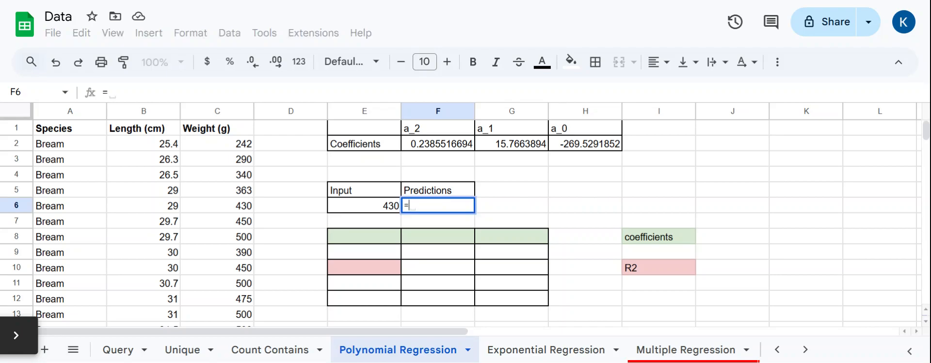
pyautogui.click(451, 145)
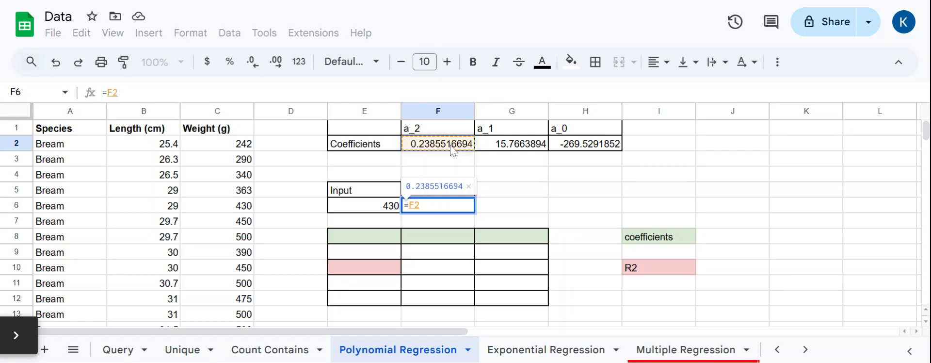
pyautogui.write('*')
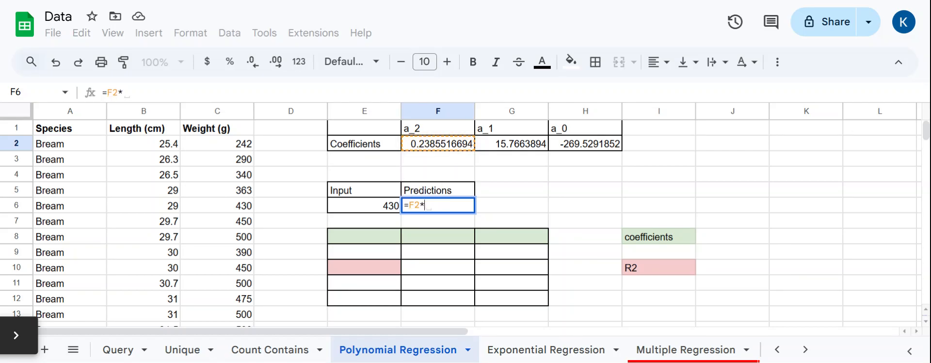
pyautogui.click(363, 209)
pyautogui.write('^2')
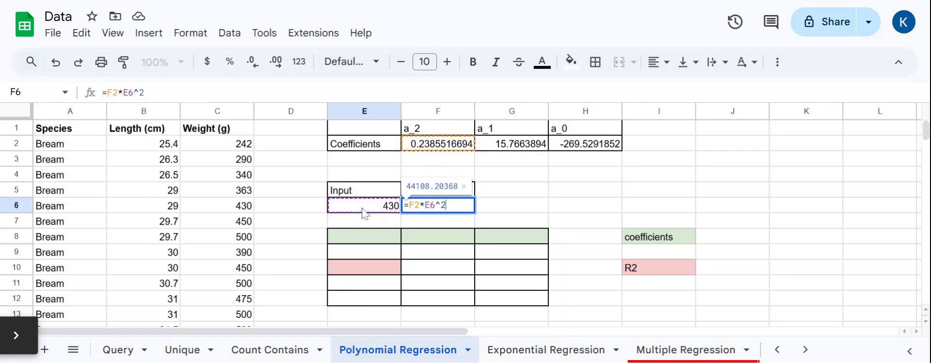
pyautogui.write('+')
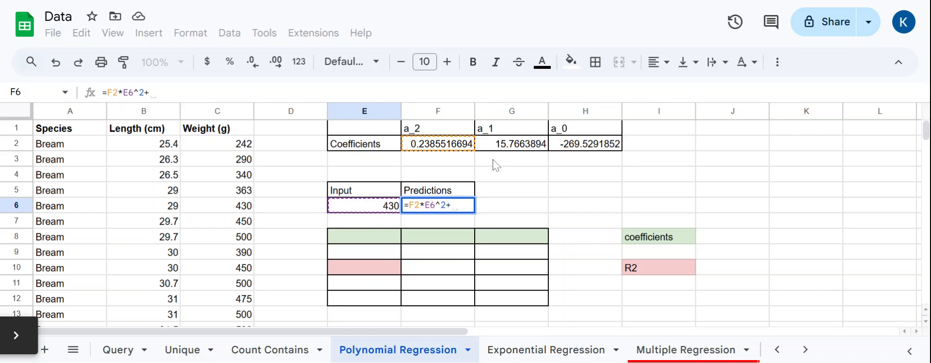
pyautogui.click(510, 149)
pyautogui.write('*')
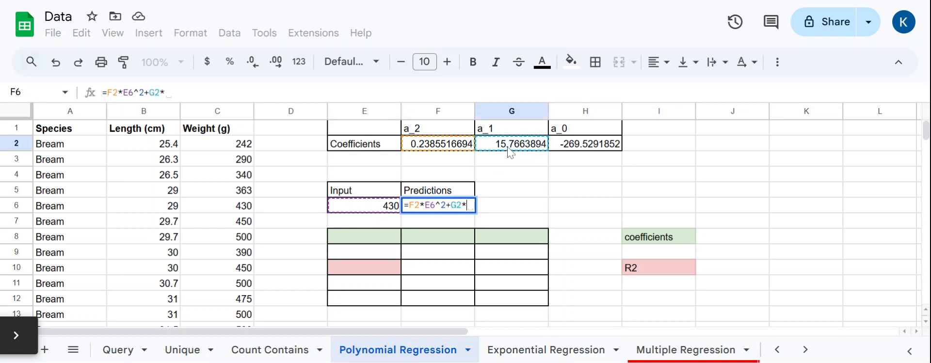
pyautogui.click(380, 208)
pyautogui.write('+')
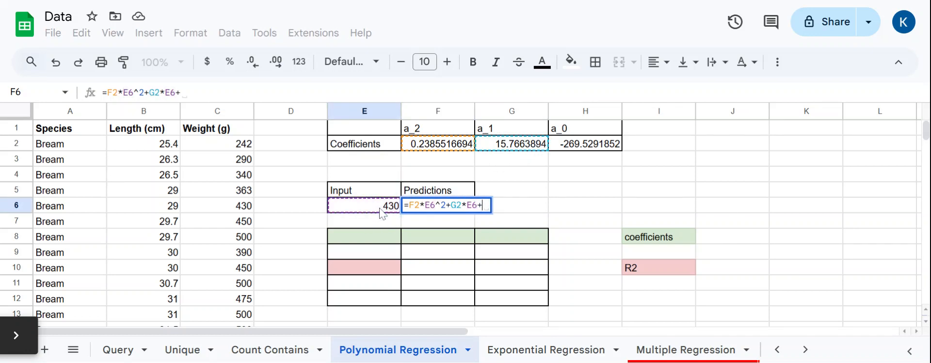
pyautogui.click(584, 152)
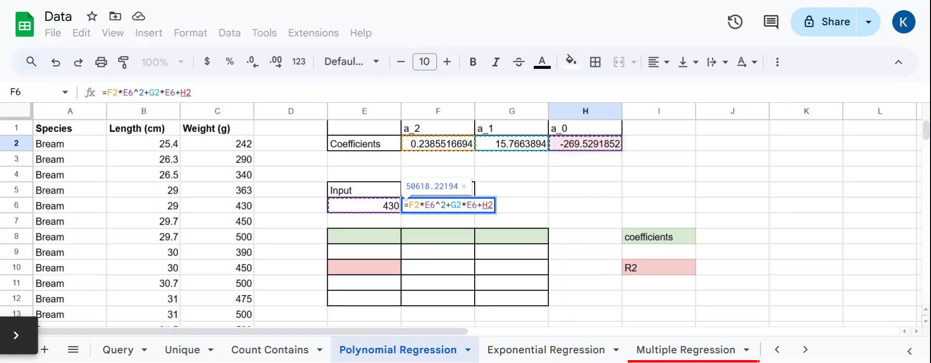
pyautogui.press('Return')
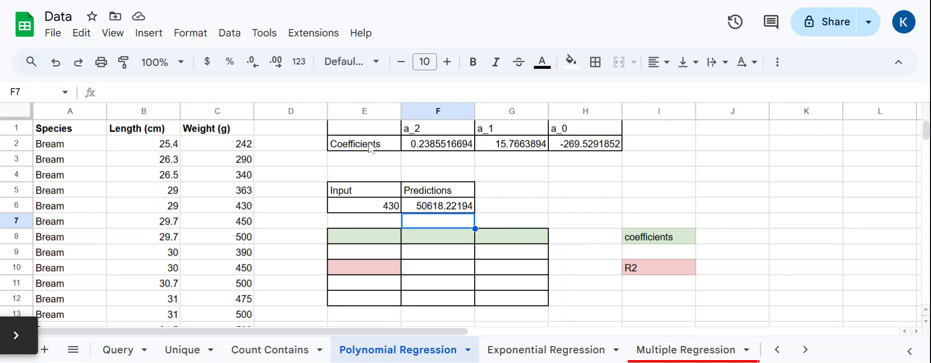
# Step: Start an ARRAYFORMULA wrapping LINEST in the first green coefficients cell below
pyautogui.click(365, 245)
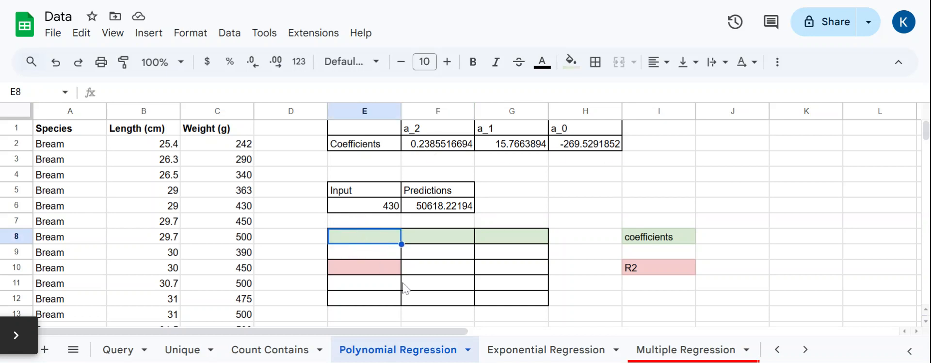
pyautogui.write('=ar')
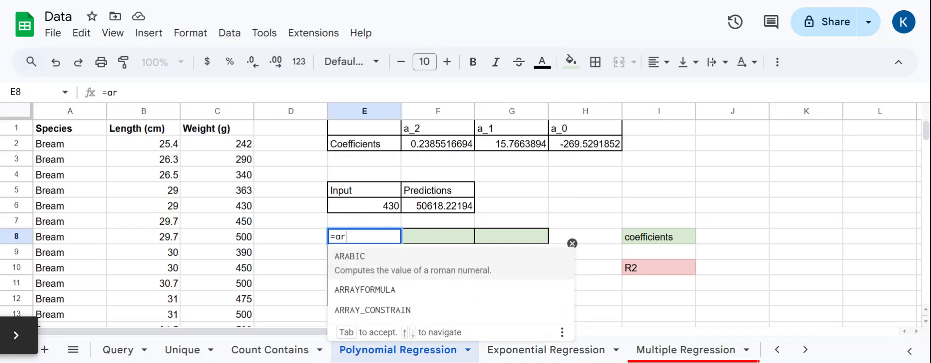
pyautogui.write('rayformula')
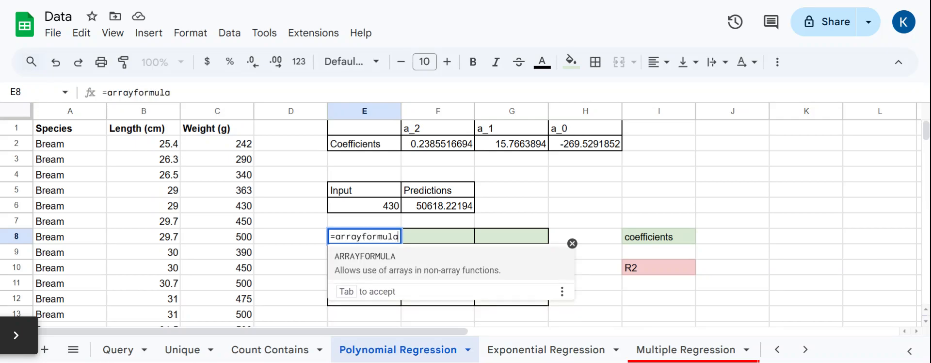
pyautogui.write('(linest(')
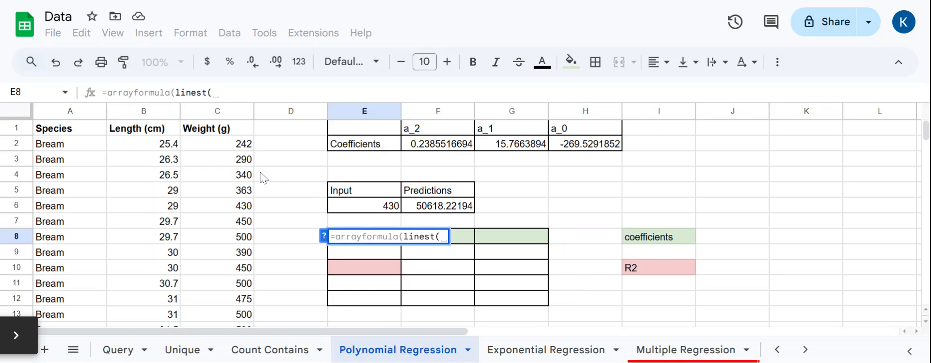
# Step: Complete the ARRAYFORMULA LINEST with weights C2:C160, lengths B2:B160^{1,2}, and true for both constant and statistics, and enter it
pyautogui.moveTo(218, 145); pyautogui.dragTo(223, 130)
pyautogui.write(',')
pyautogui.click(164, 122)
pyautogui.moveTo(165, 122); pyautogui.dragTo(151, 144)
pyautogui.write('^')
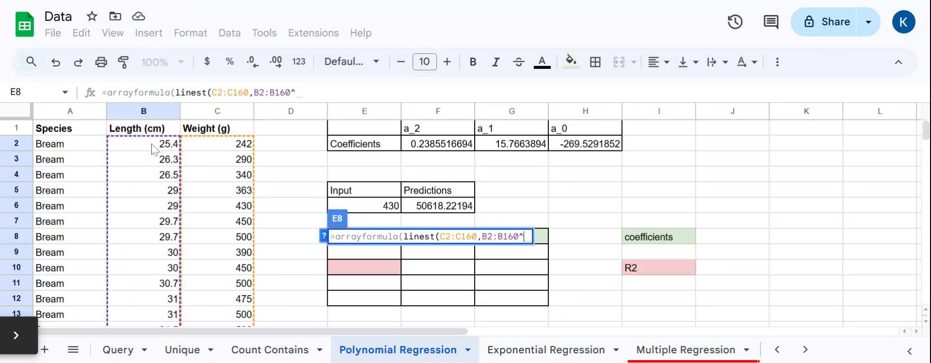
pyautogui.write('{1,2}')
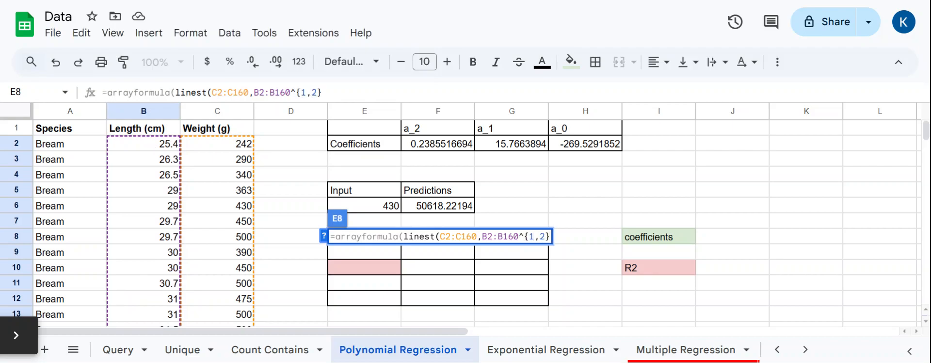
pyautogui.write(', ')
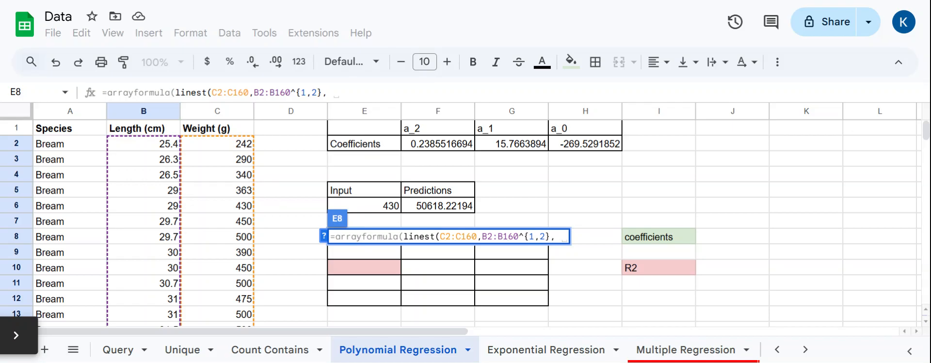
pyautogui.write('true,')
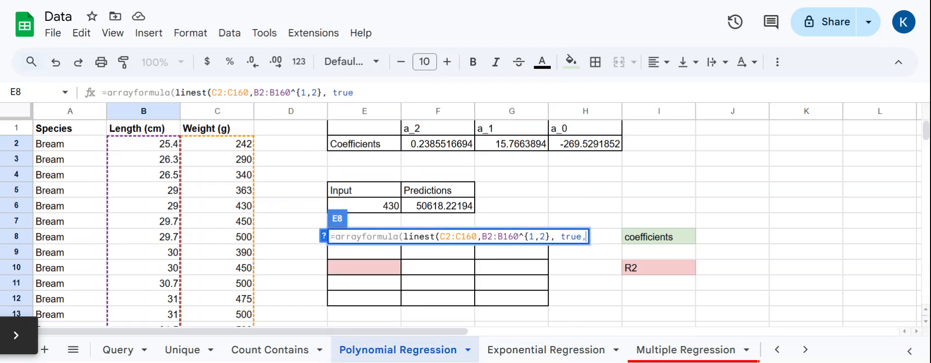
pyautogui.write(' true))')
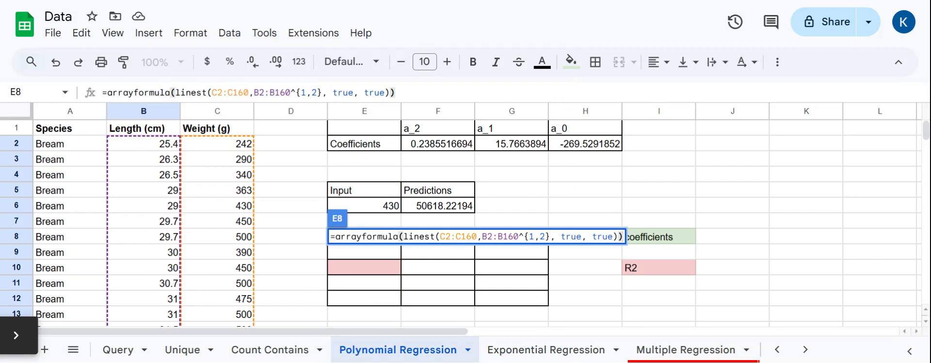
pyautogui.press('Return')
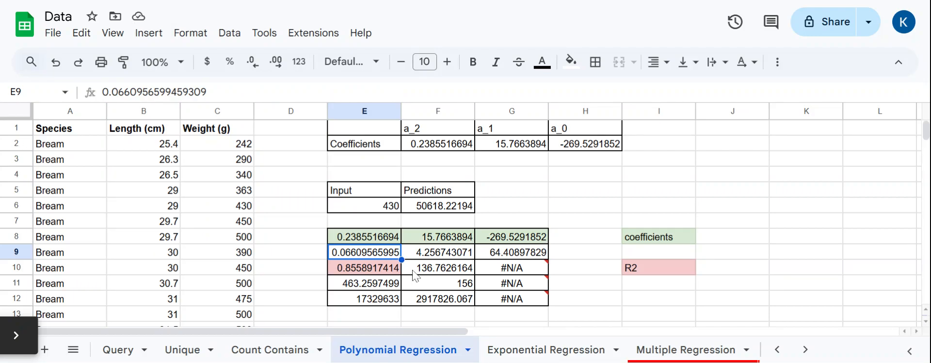
# Step: Compare the returned coefficients in row 8 with the earlier coefficients in F2:H2
pyautogui.click(396, 236)
pyautogui.click(429, 236)
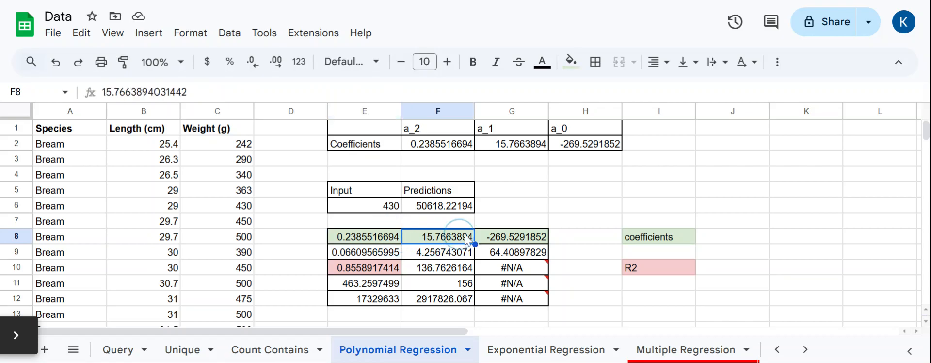
pyautogui.click(514, 236)
pyautogui.click(572, 236)
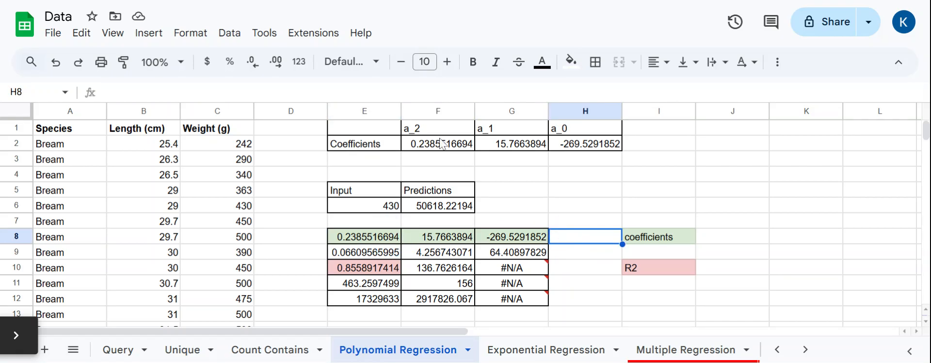
pyautogui.moveTo(444, 143); pyautogui.dragTo(583, 146)
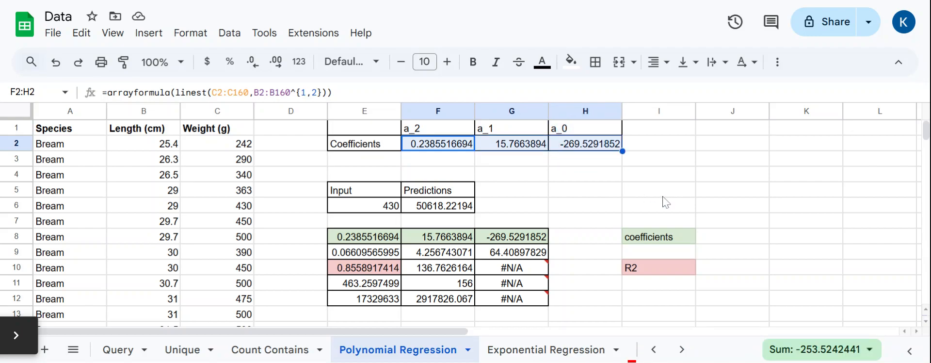
# Step: Inspect the regression statistics in rows 9 to 11, including the R2 value in the red cell
pyautogui.moveTo(369, 252); pyautogui.dragTo(534, 251)
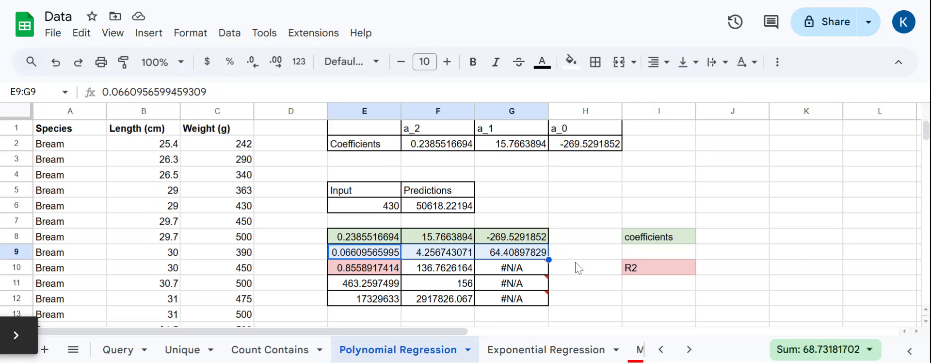
pyautogui.click(355, 270)
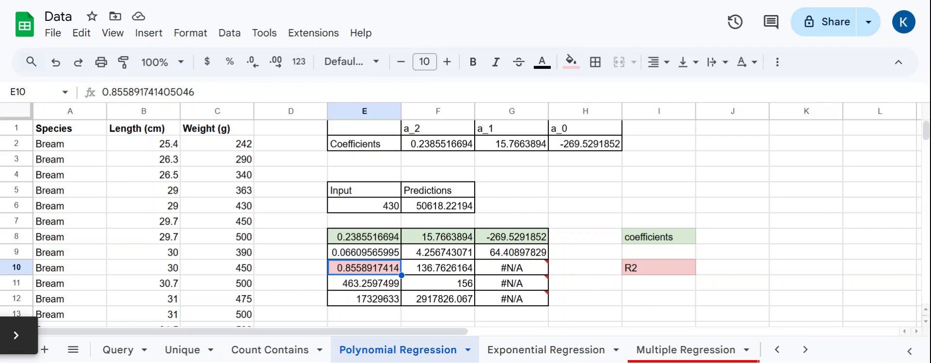
pyautogui.click(413, 272)
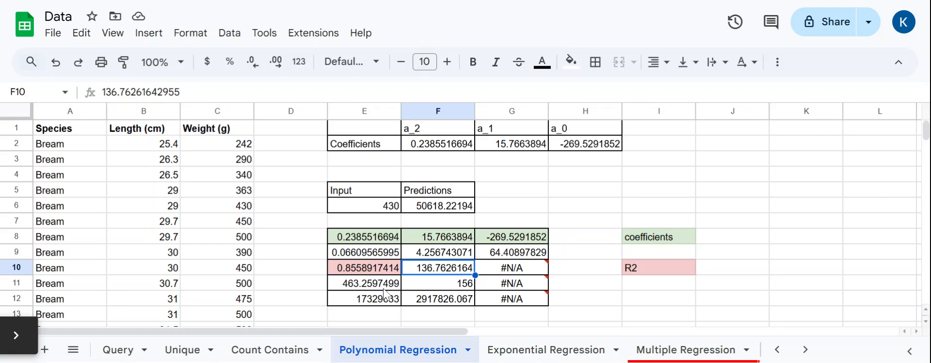
pyautogui.click(369, 287)
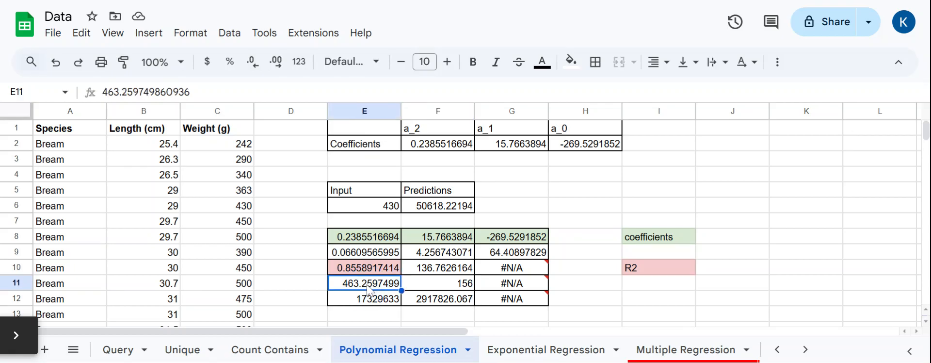
pyautogui.click(435, 285)
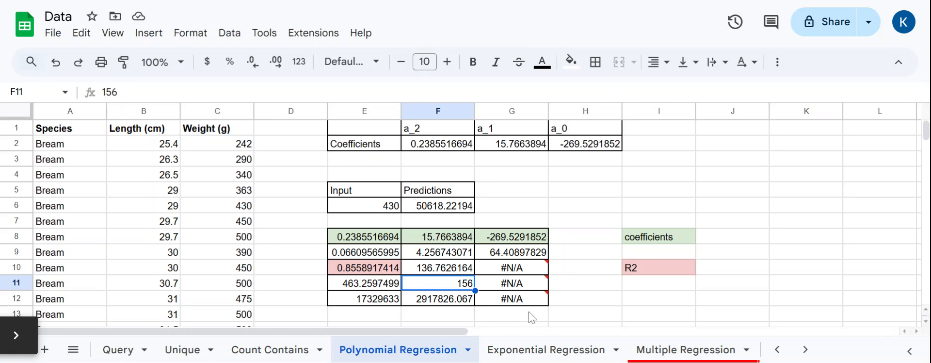
# Step: Reopen the LINEST formula in E8 for editing
pyautogui.moveTo(533, 300)
pyautogui.click(351, 234)
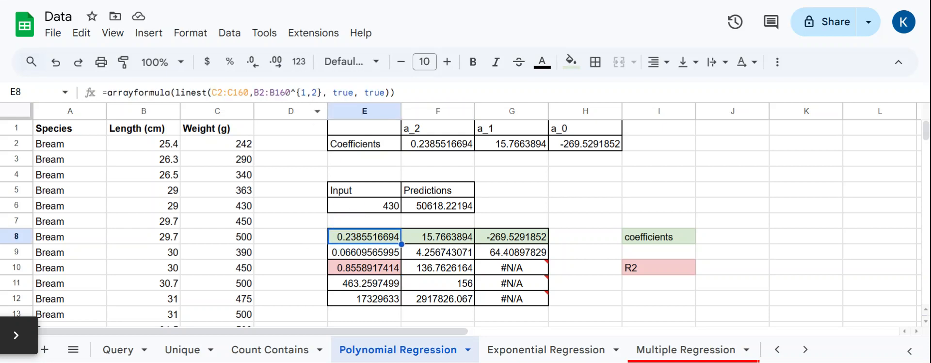
pyautogui.moveTo(533, 279)
pyautogui.press('Return')
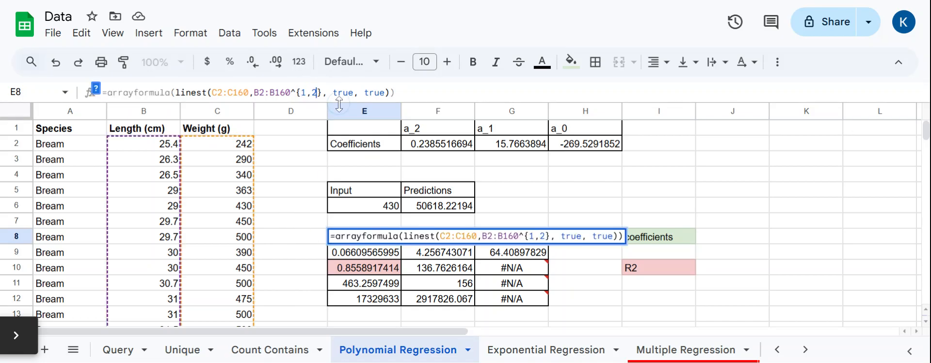